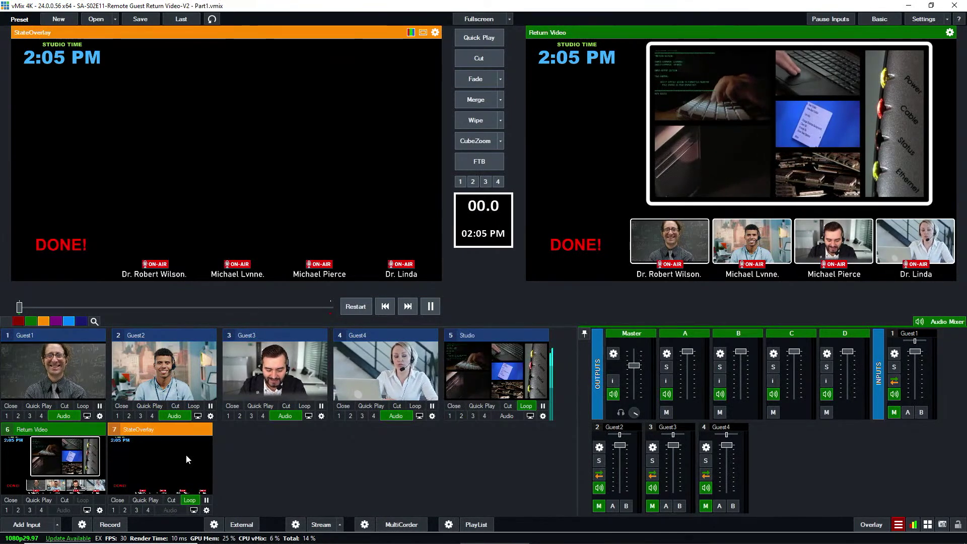
# - Review the layer assignments in the Return Video input's multi-view settings, and close the settings
pyautogui.click(100, 510)
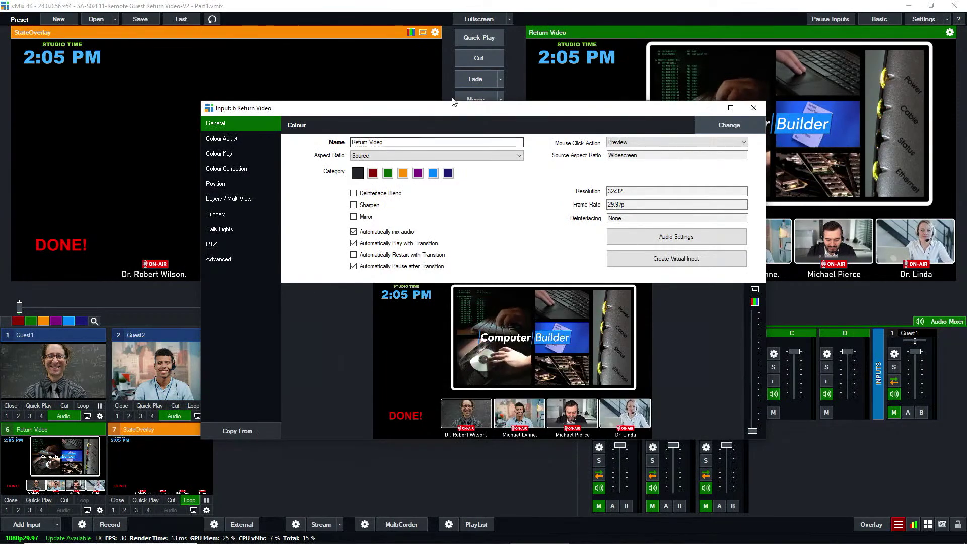
pyautogui.click(229, 199)
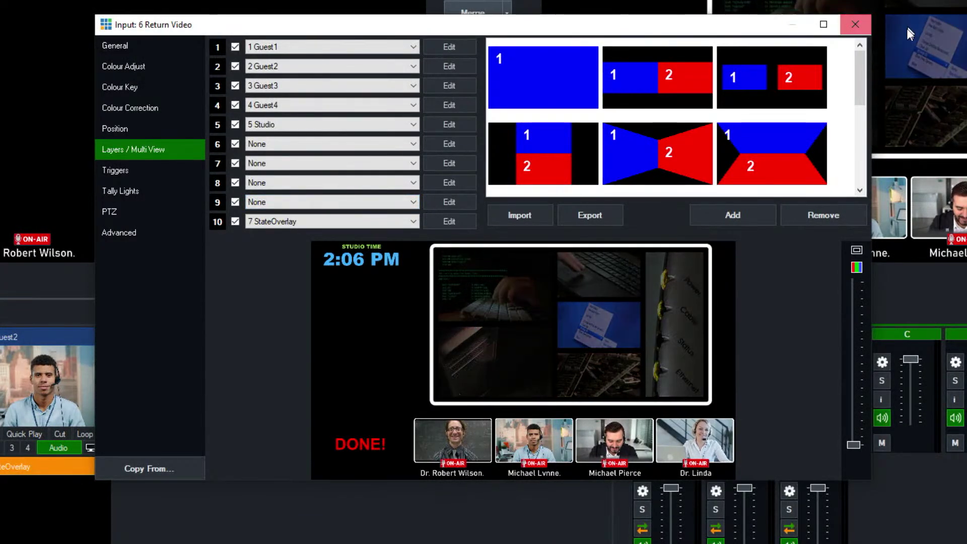
pyautogui.click(855, 24)
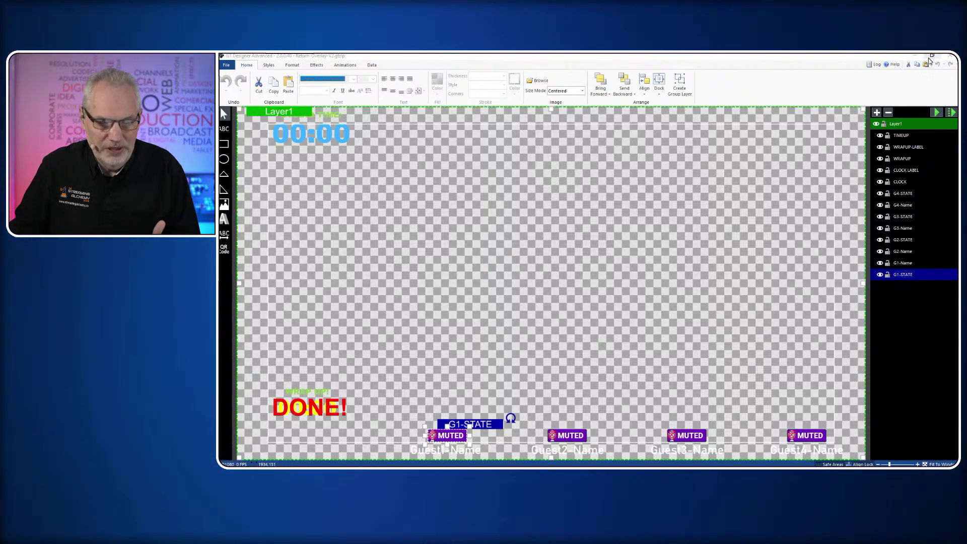
# - Move the GT Designer window out of the way and switch to Visual Studio Code, maximizing it on Guest State Script.vb
pyautogui.click(932, 56)
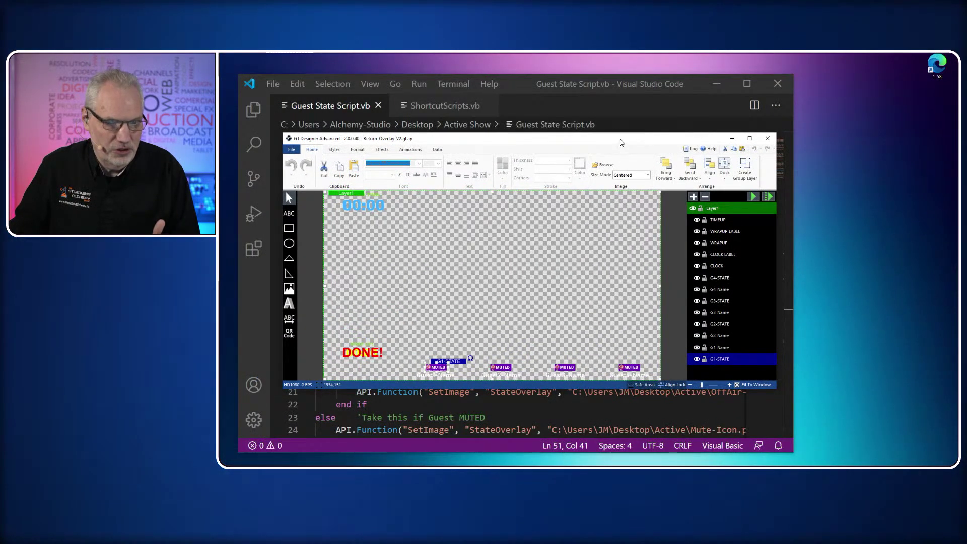
pyautogui.click(930, 63)
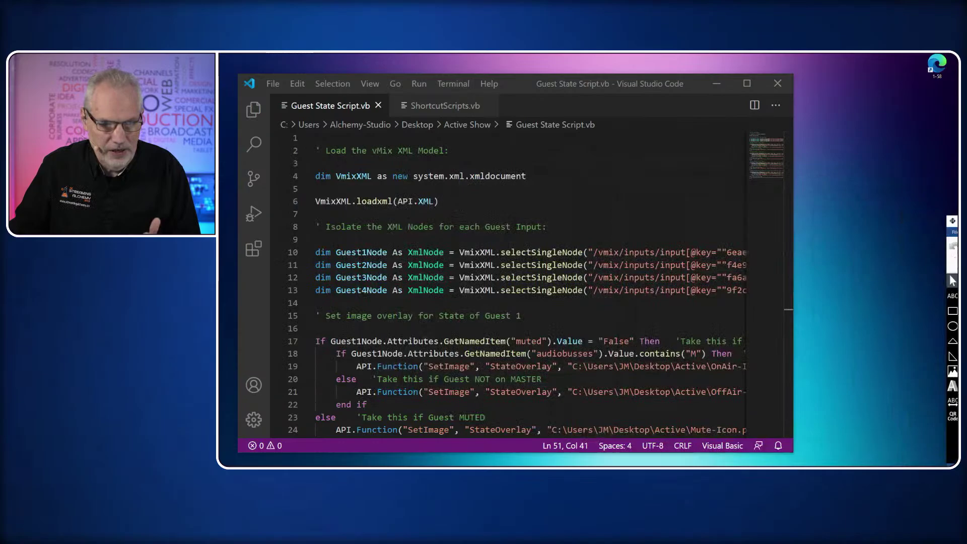
pyautogui.click(747, 83)
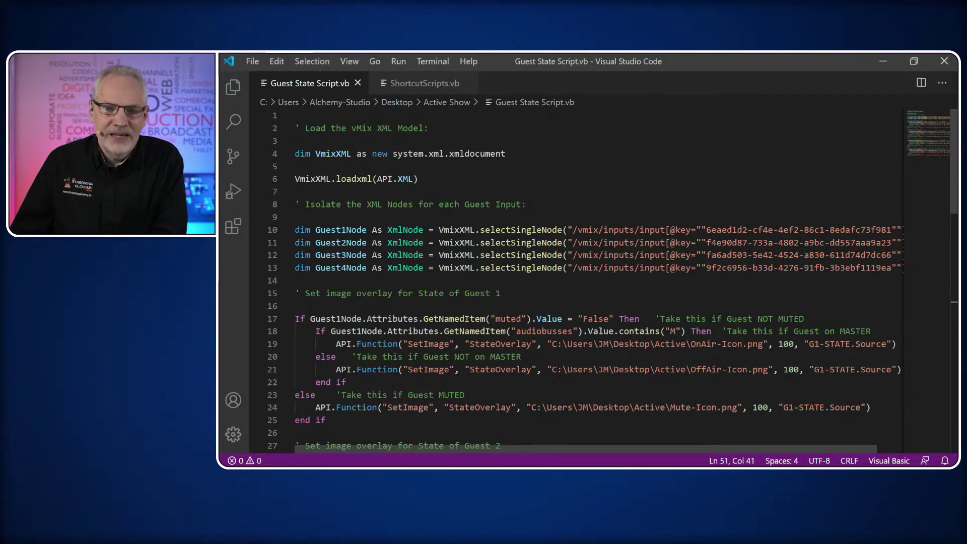
# - Examine the script's Guest 1 state logic and compare its G1-STATE image target with the Return-Overlay-V2 title in GT Designer
pyautogui.scroll(-1, 615, 267)
pyautogui.scroll(-1, 614, 250)
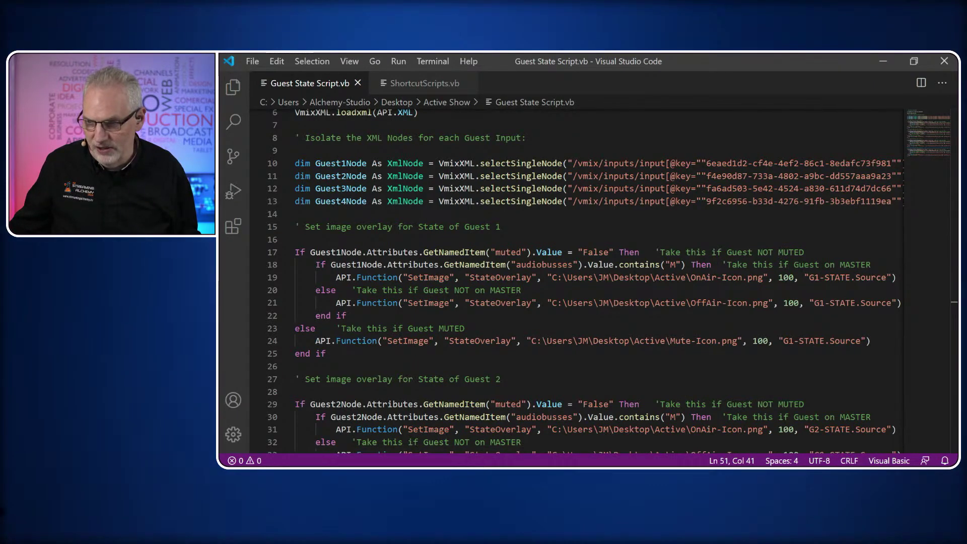
pyautogui.hotkey('alt', 'Tab')
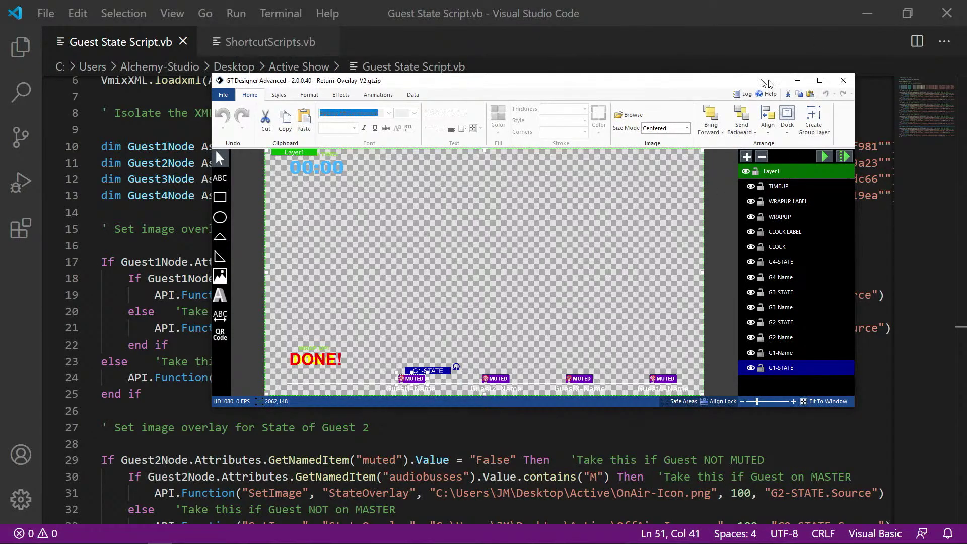
pyautogui.click(797, 80)
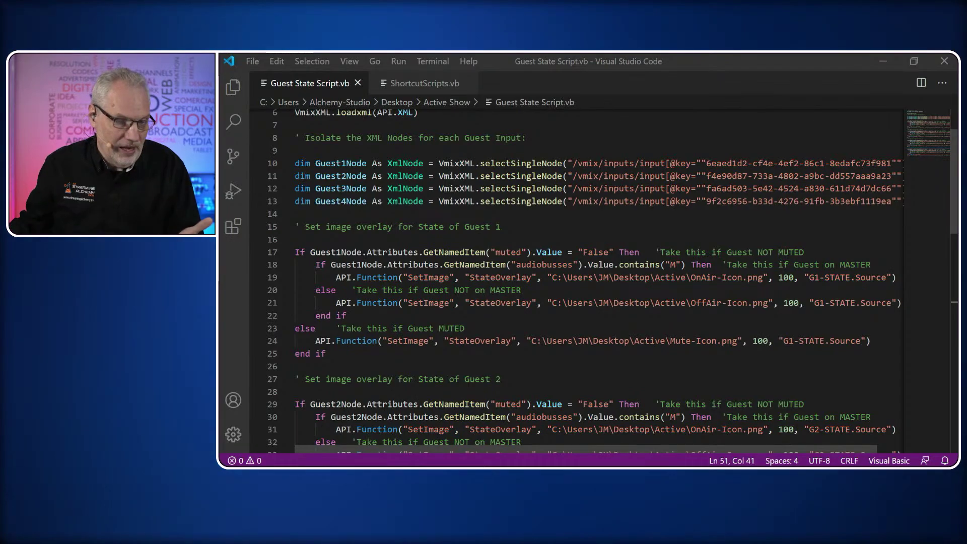
# - Read the script's state overlay blocks for Guests 2 to 4 and check them against the title's layers in GT Designer
pyautogui.scroll(-3, 749, 282)
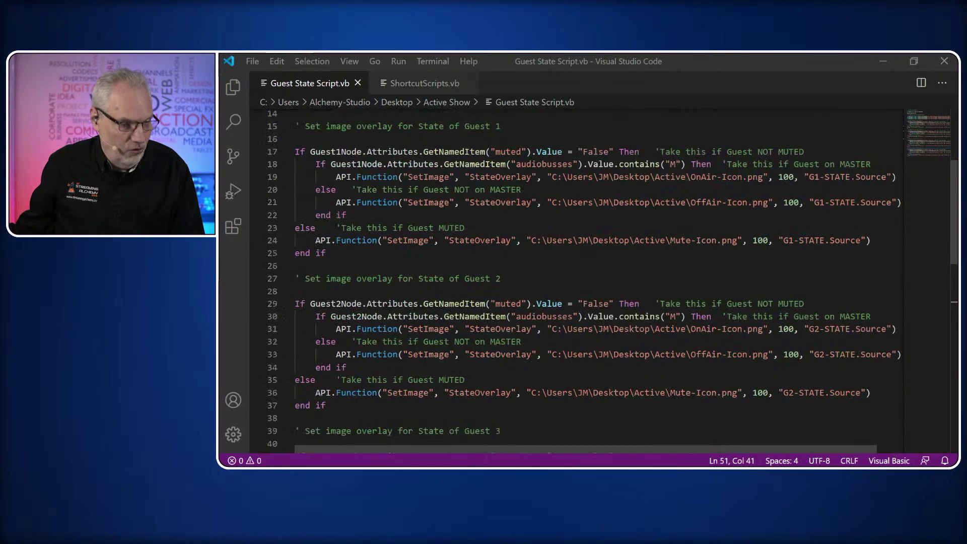
pyautogui.scroll(-9, 609, 279)
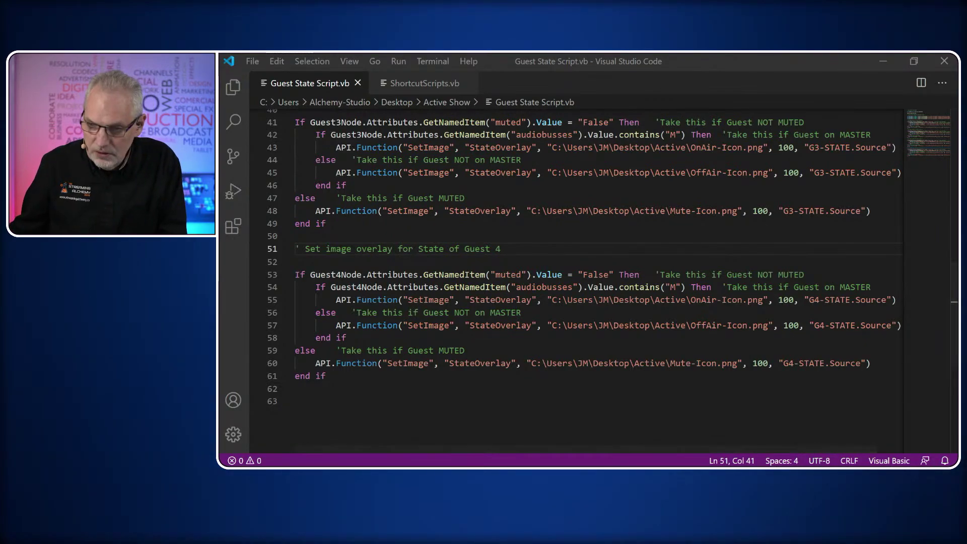
pyautogui.moveTo(960, 132); pyautogui.dragTo(803, 186)
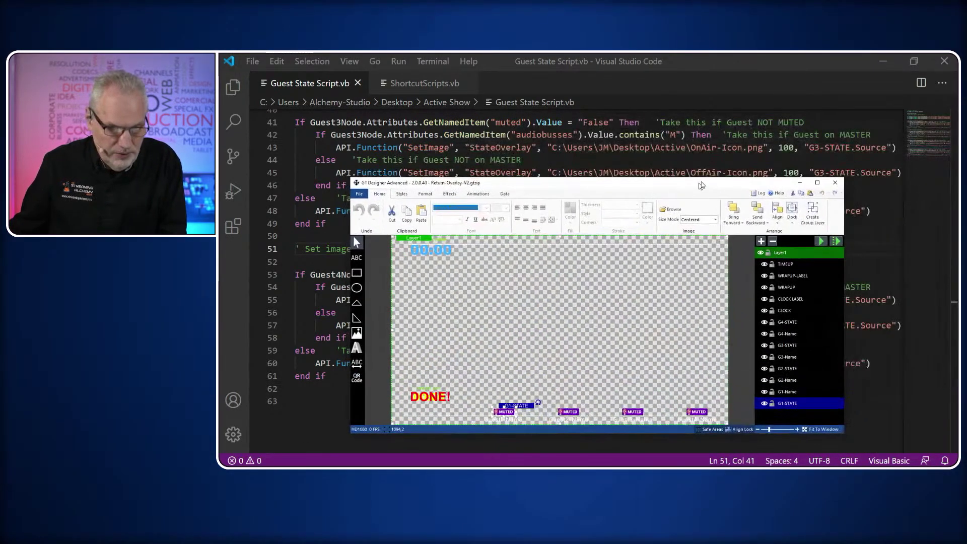
pyautogui.click(800, 183)
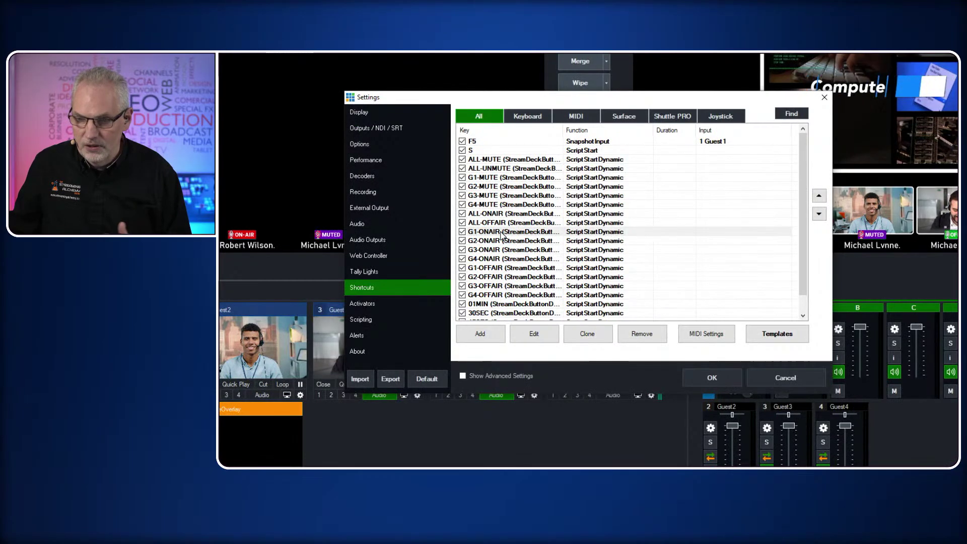
# - Inspect the script code behind vMix's G1-ONAIR Stream Deck shortcut, leaving it unchanged, and close the settings
pyautogui.doubleClick(501, 234)
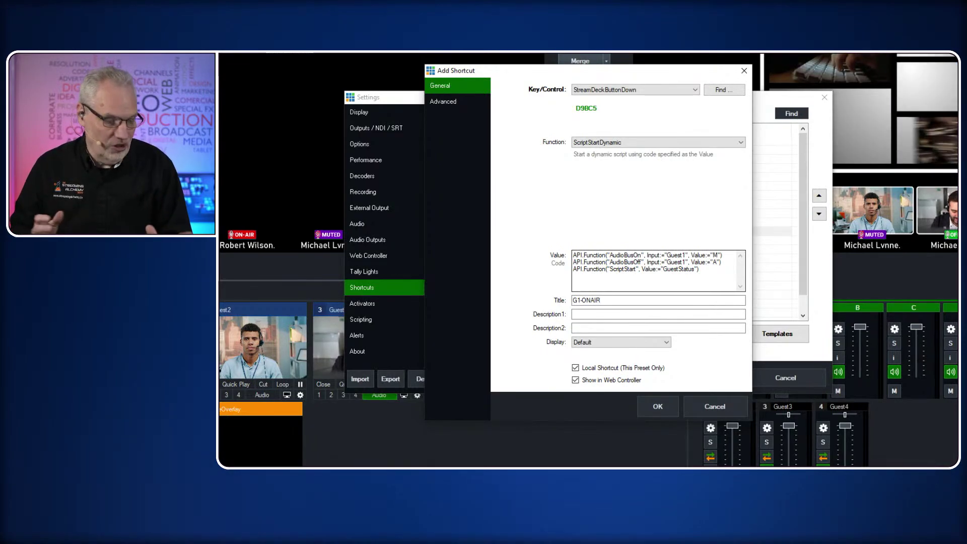
pyautogui.click(744, 70)
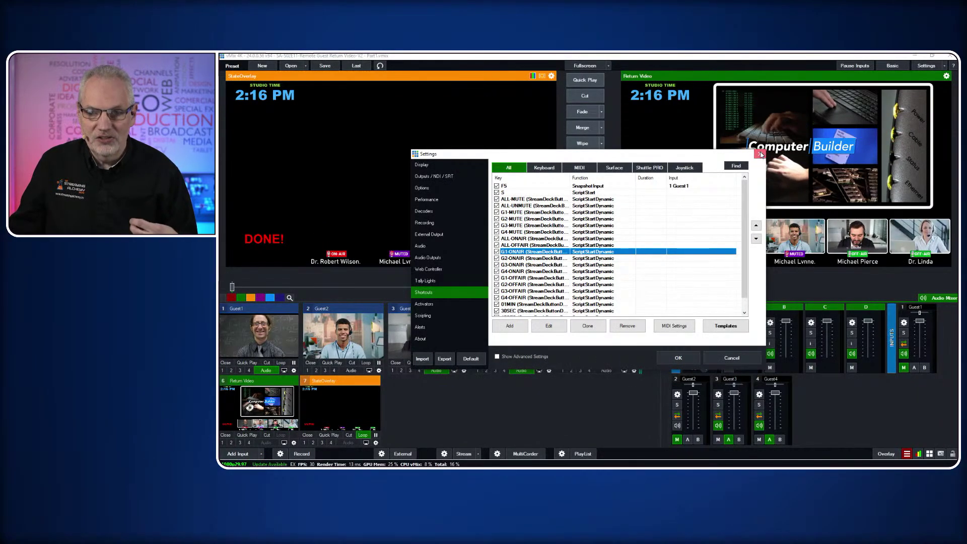
pyautogui.click(760, 153)
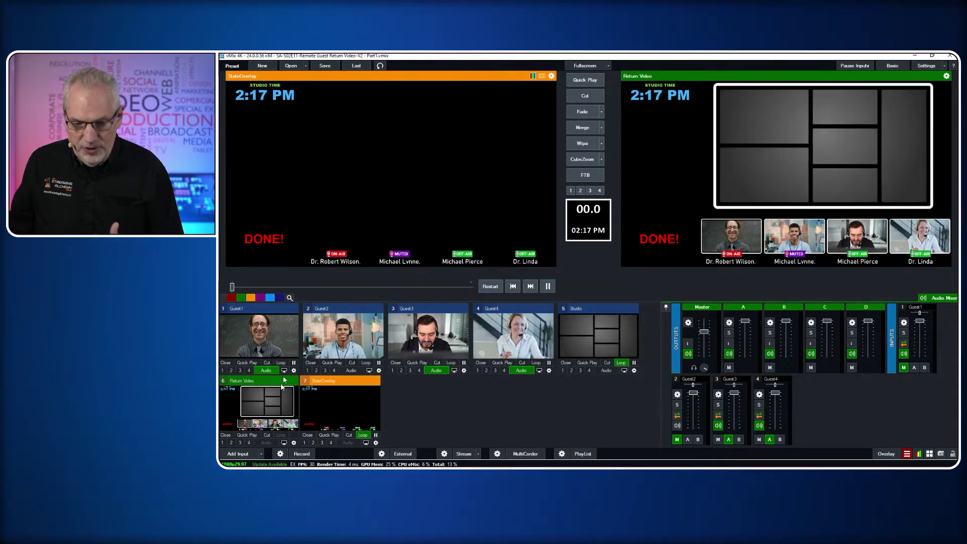
# - Check the time format of the CLOCK.Text field in the StateOverlay title, and close the title editor
pyautogui.rightClick(348, 408)
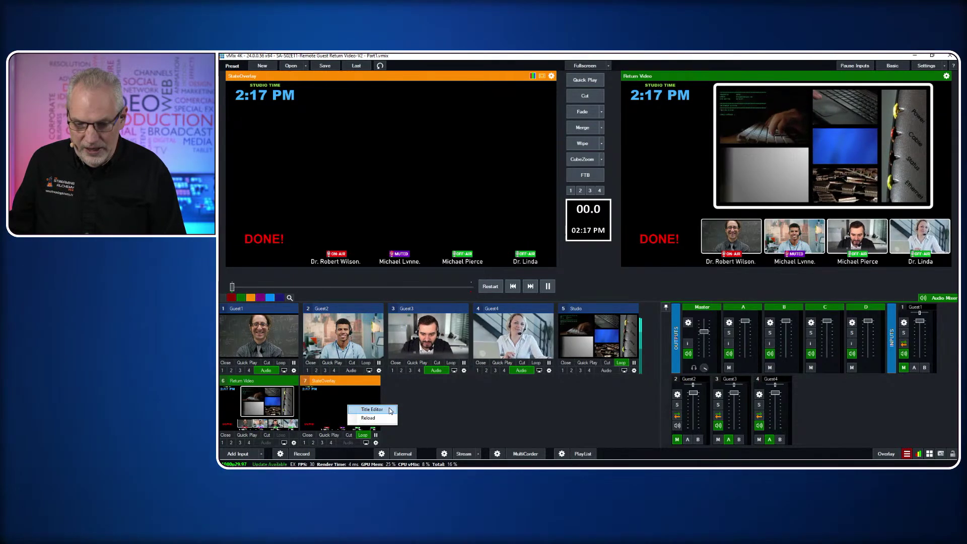
pyautogui.click(373, 409)
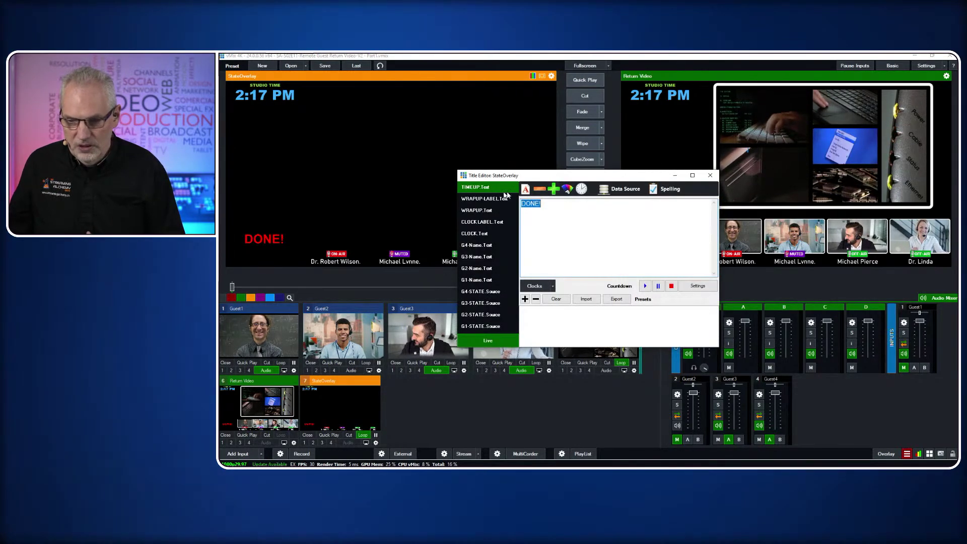
pyautogui.click(474, 234)
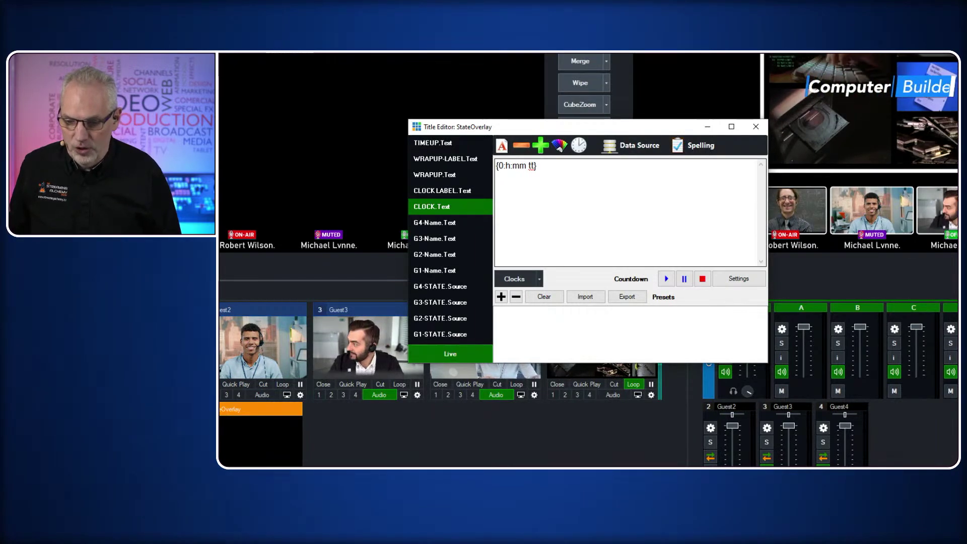
pyautogui.click(763, 126)
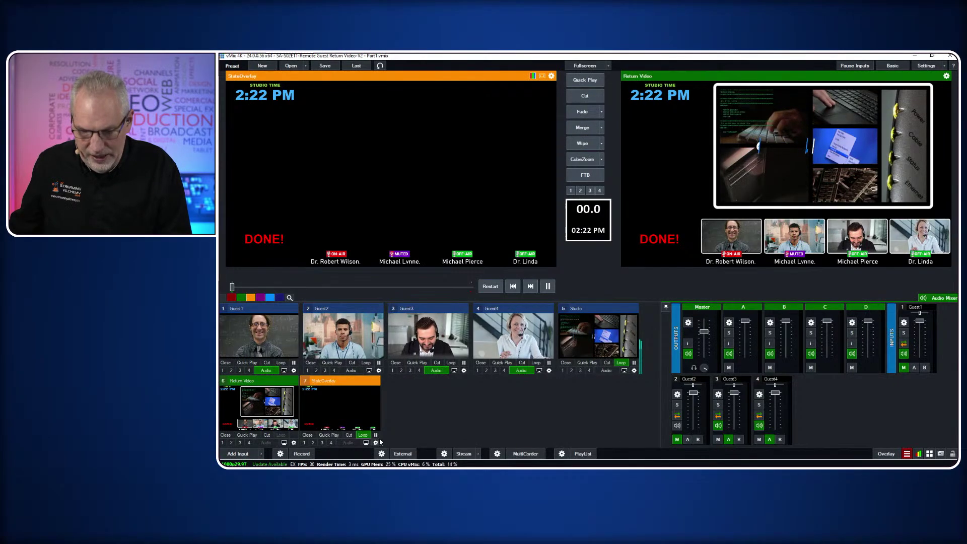
# - Review the StateOverlay input's triggers, widening the Trigger column to read the full trigger name, and close the input settings
pyautogui.click(376, 443)
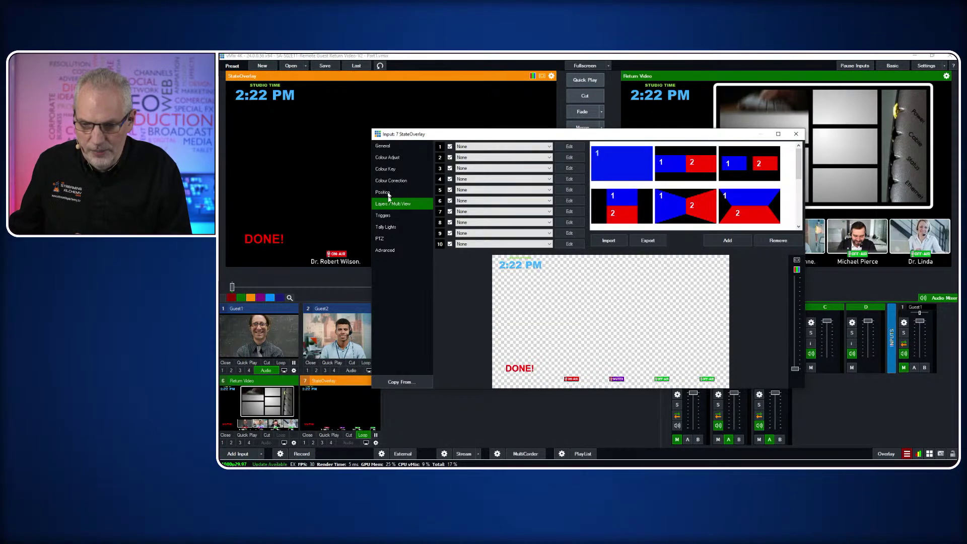
pyautogui.click(383, 216)
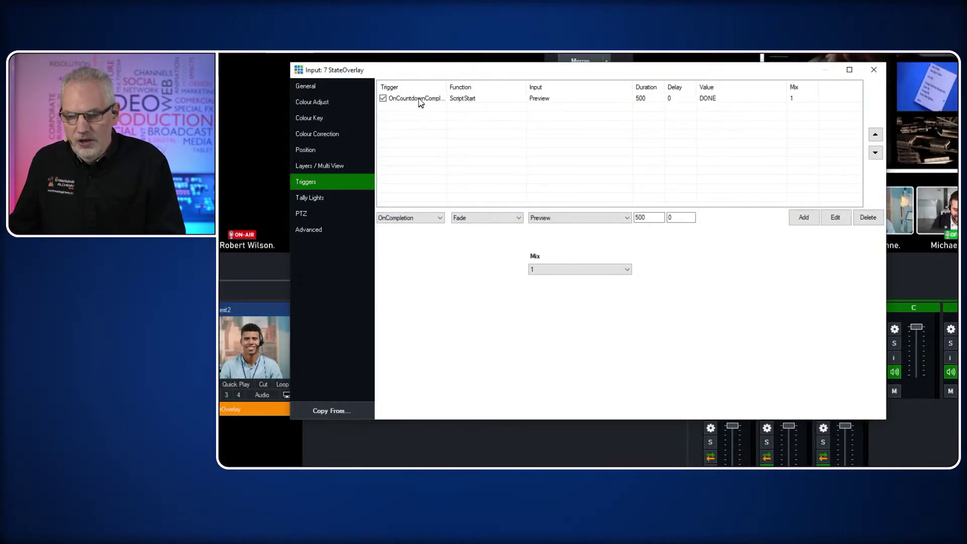
pyautogui.moveTo(447, 84); pyautogui.dragTo(473, 84)
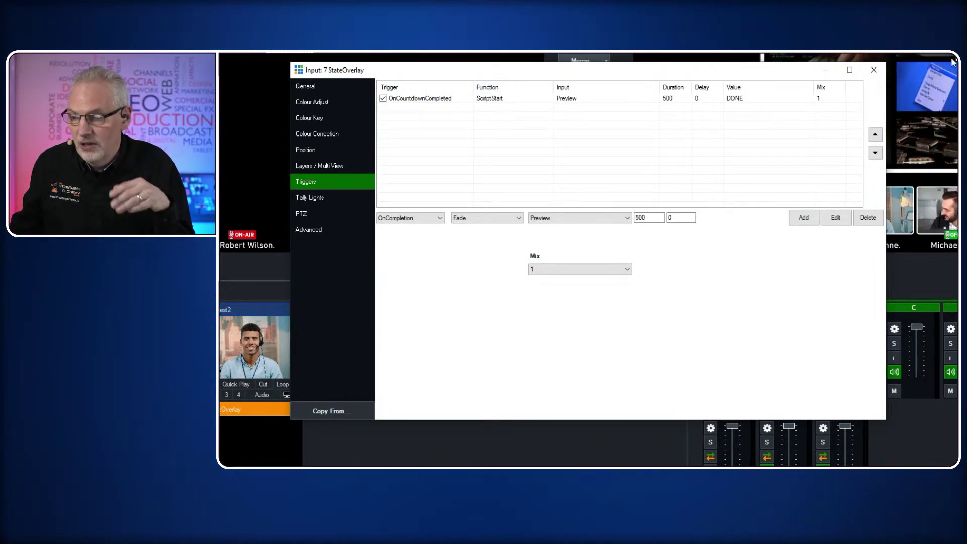
pyautogui.click(875, 70)
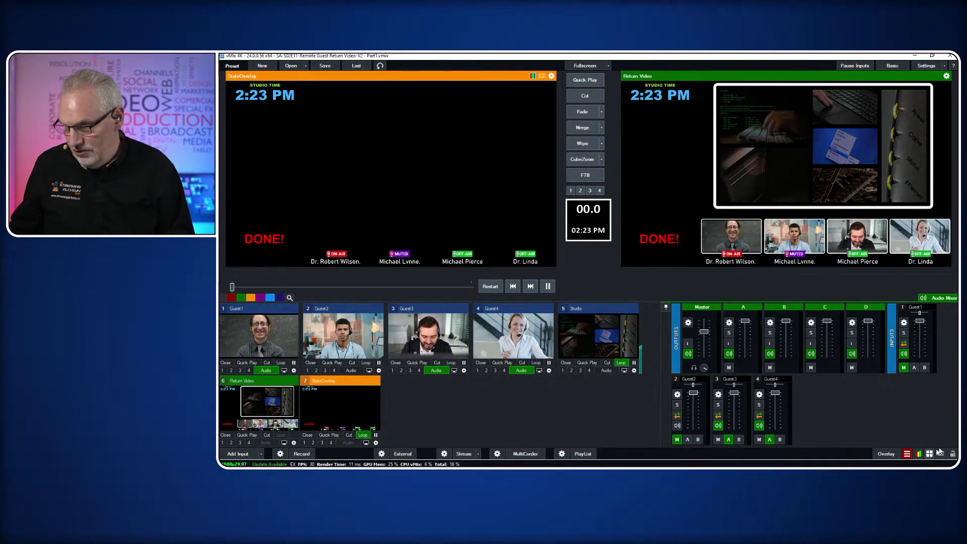
# - Examine the Guest1Name and Guest2Name data sources and the Guest1Name file and XPath settings, and close the Data Sources Manager
pyautogui.click(907, 455)
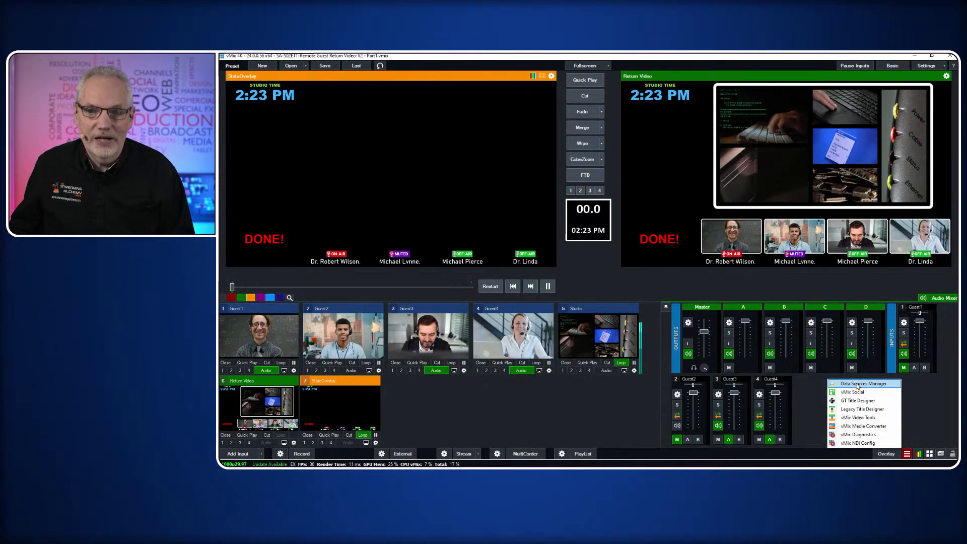
pyautogui.click(858, 386)
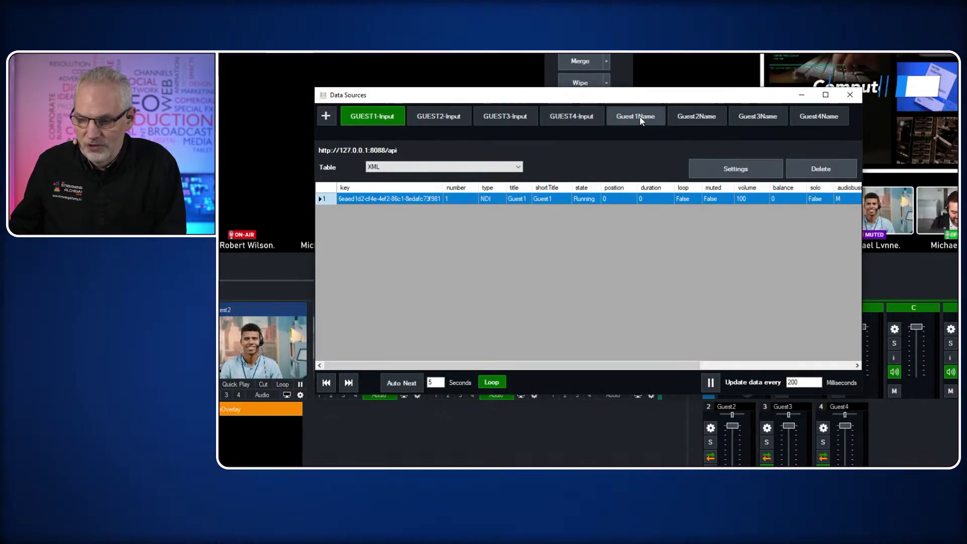
pyautogui.click(641, 121)
pyautogui.click(707, 117)
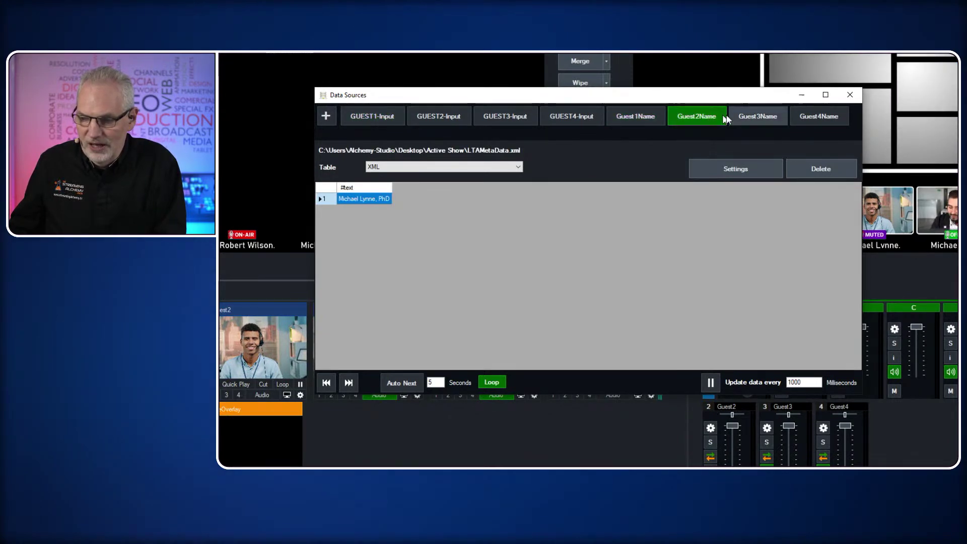
pyautogui.click(637, 116)
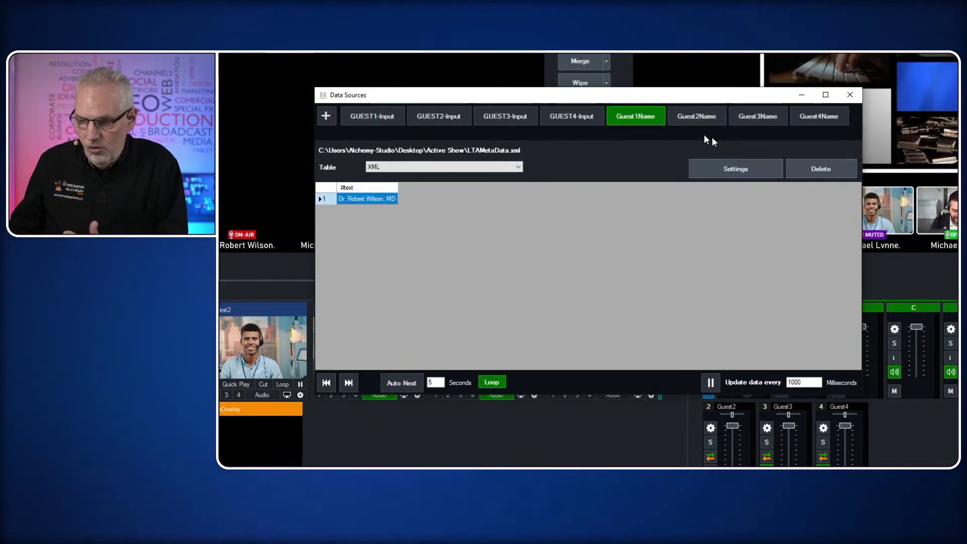
pyautogui.click(741, 168)
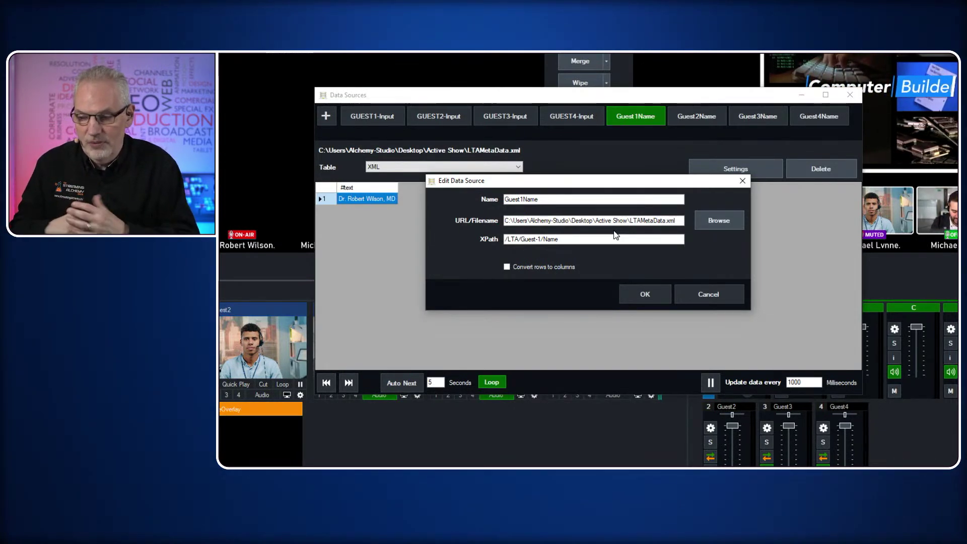
pyautogui.click(712, 298)
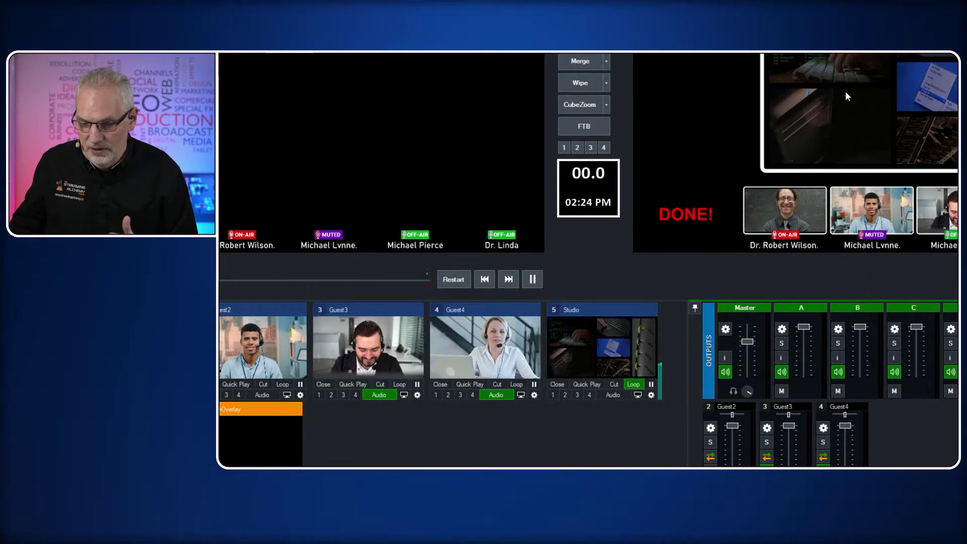
pyautogui.click(849, 94)
# - Inspect the data source binding of the G1-Name.Text field in the StateOverlay title, and close the title editor without changes
pyautogui.rightClick(224, 443)
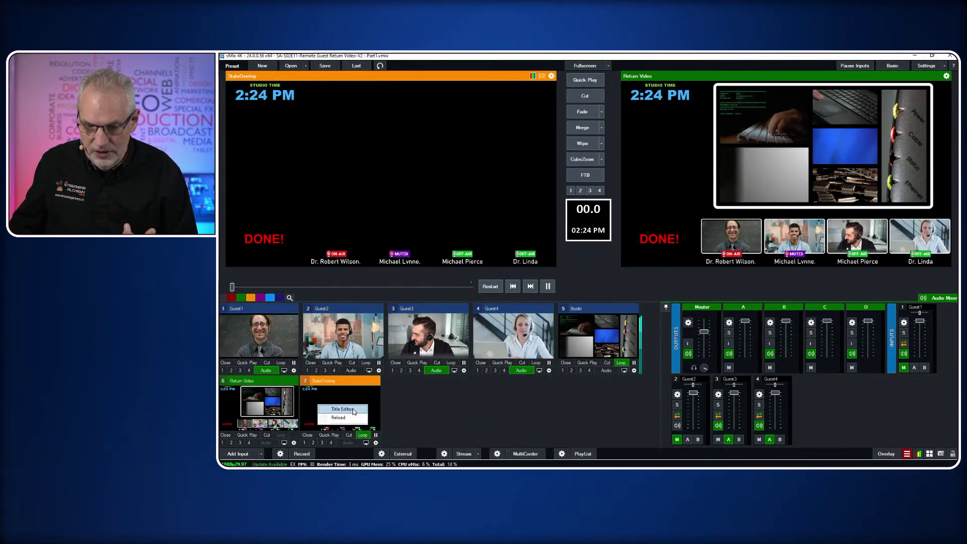
pyautogui.click(343, 409)
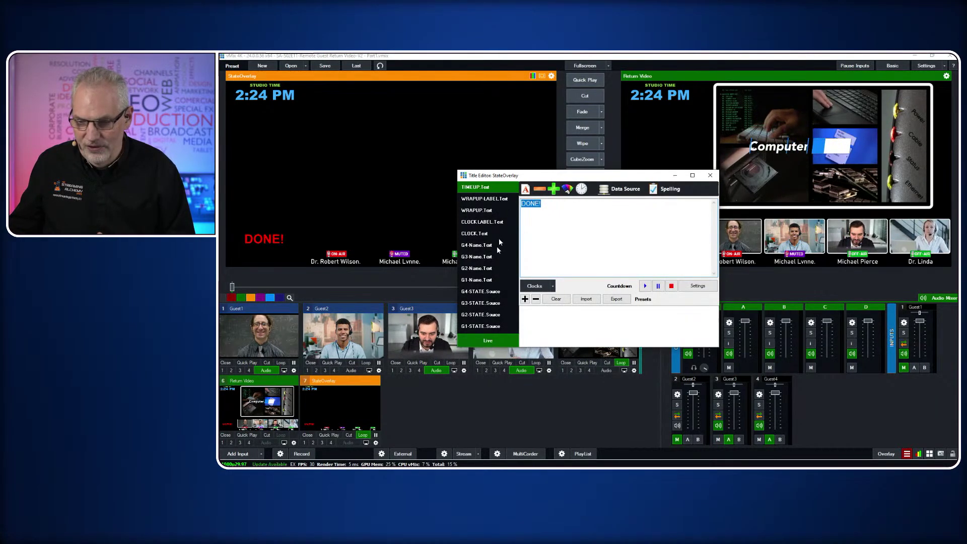
pyautogui.click(473, 281)
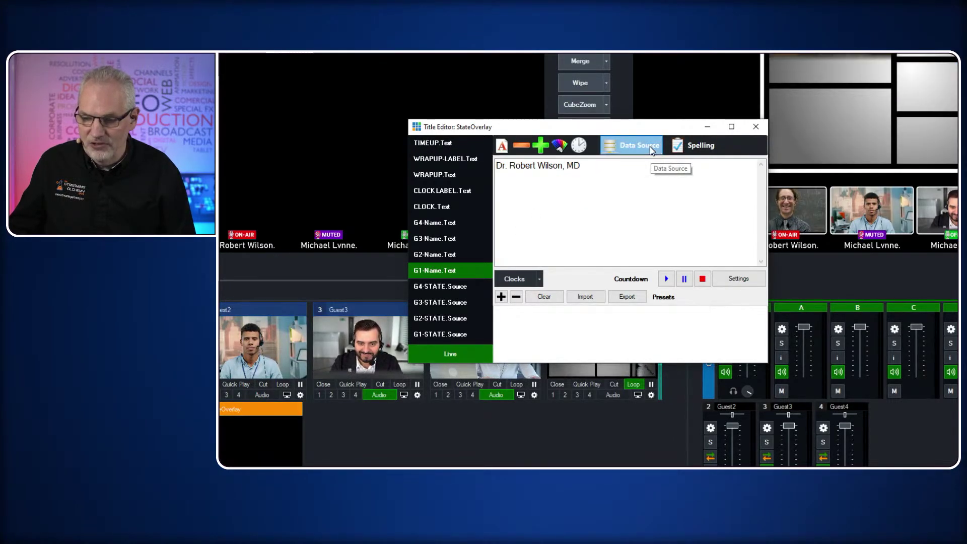
pyautogui.click(633, 145)
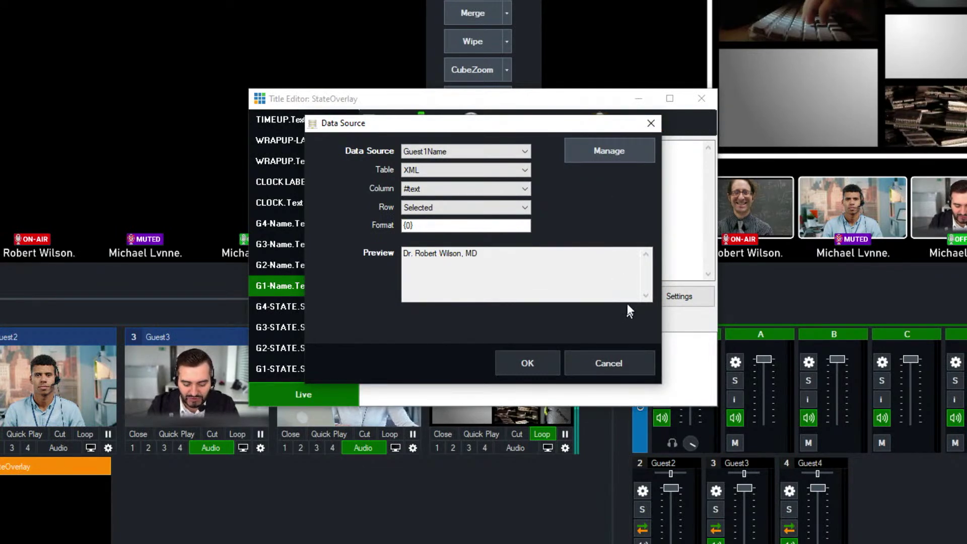
pyautogui.click(604, 362)
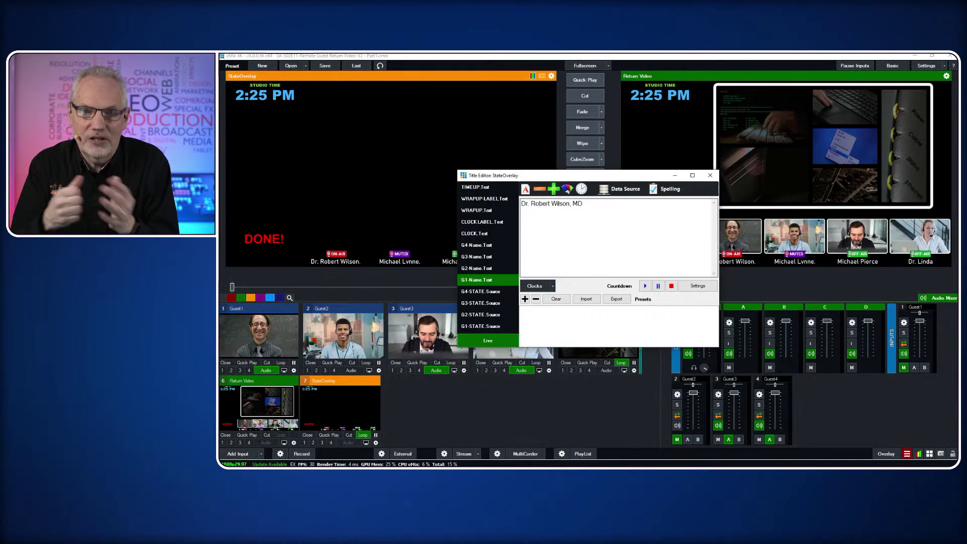
pyautogui.click(712, 176)
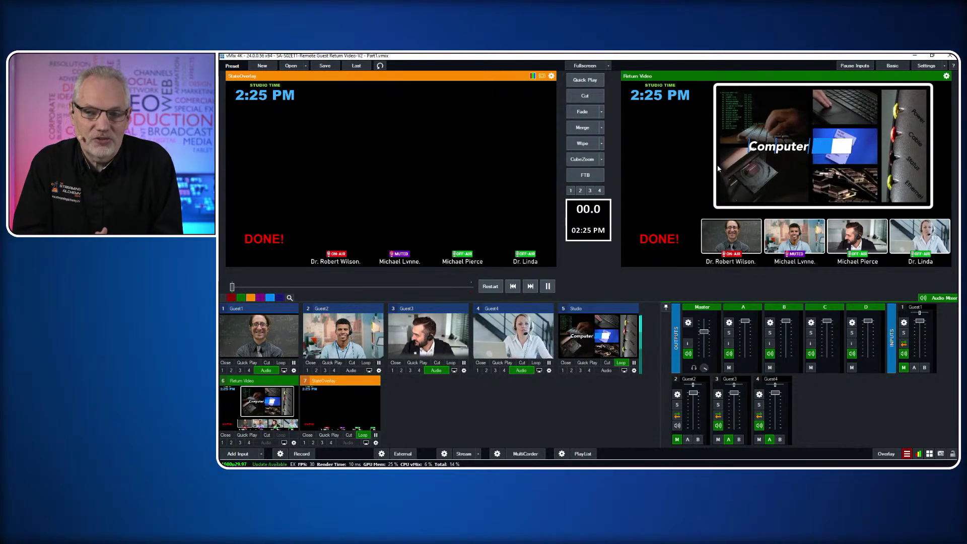